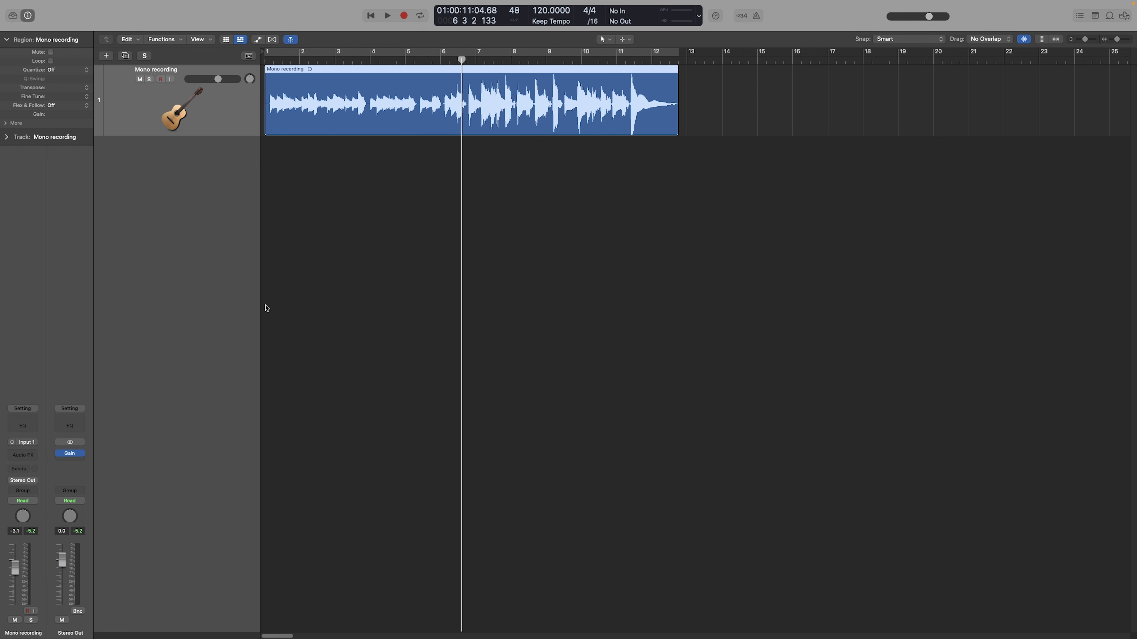
Create two duplicate tracks below the Mono recording track and copy its audio region onto both
click(203, 139)
key(cmd+d)
drag(206, 197, 200, 295)
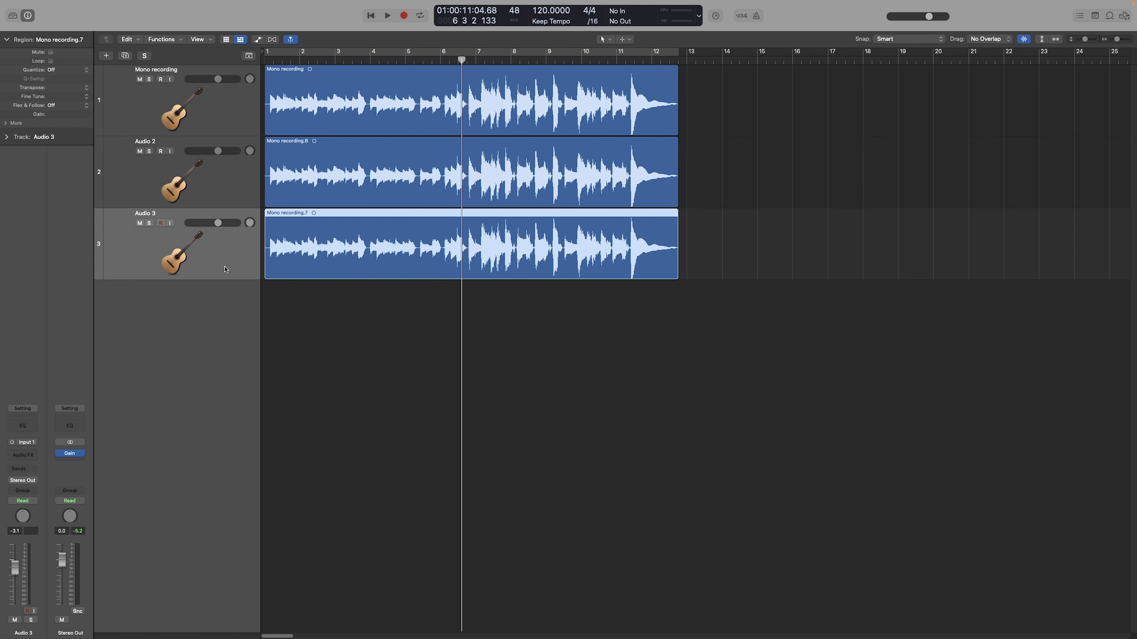
Insert a mono Gain plug-in on the Audio 3 track, enable its phase invert, and move its window clear of the regions
click(23, 455)
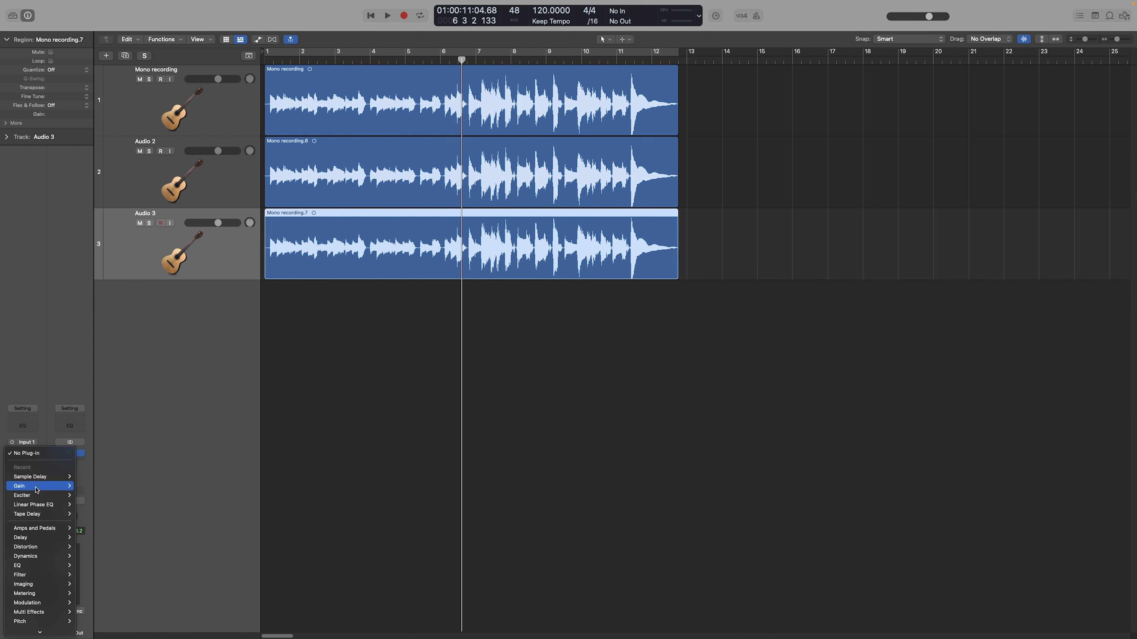
mouse_move(37, 490)
click(85, 485)
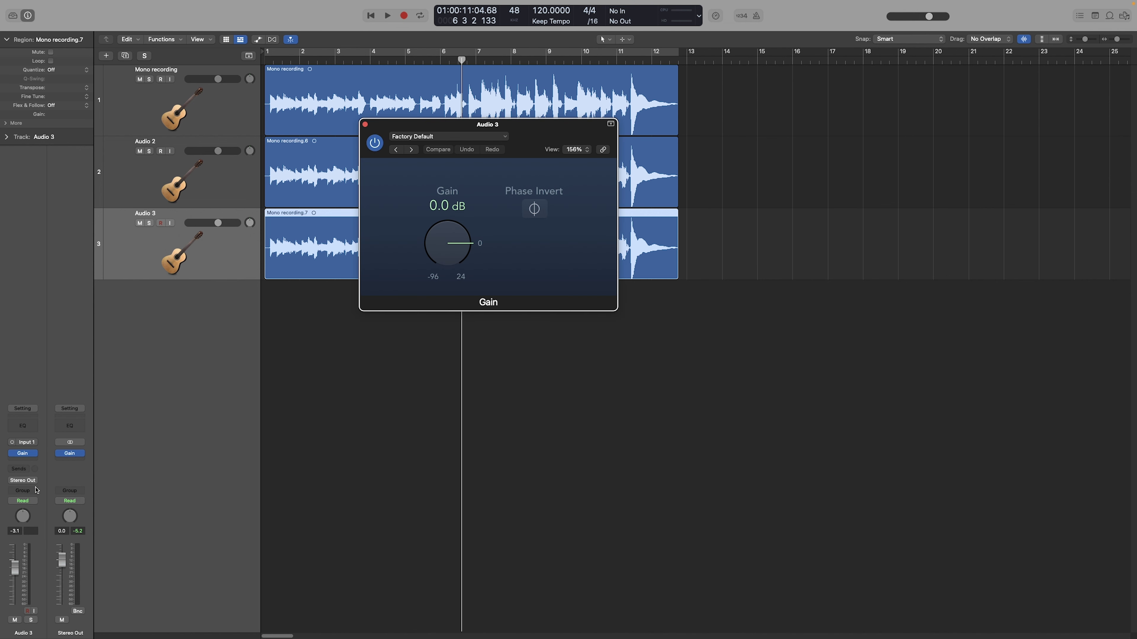
click(534, 208)
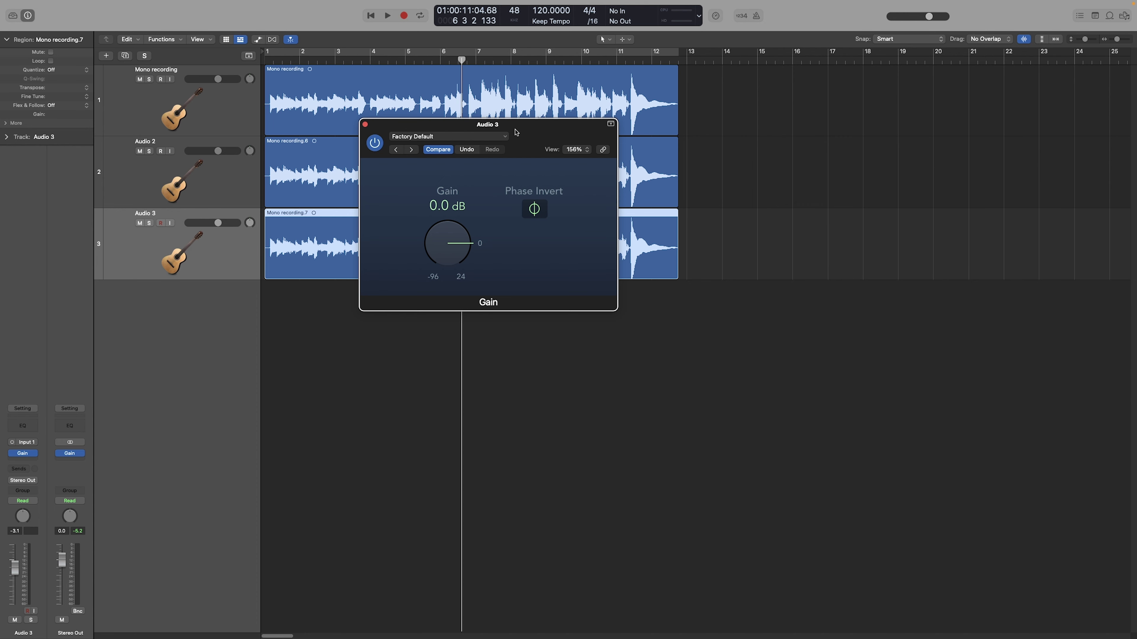
drag(514, 128, 776, 236)
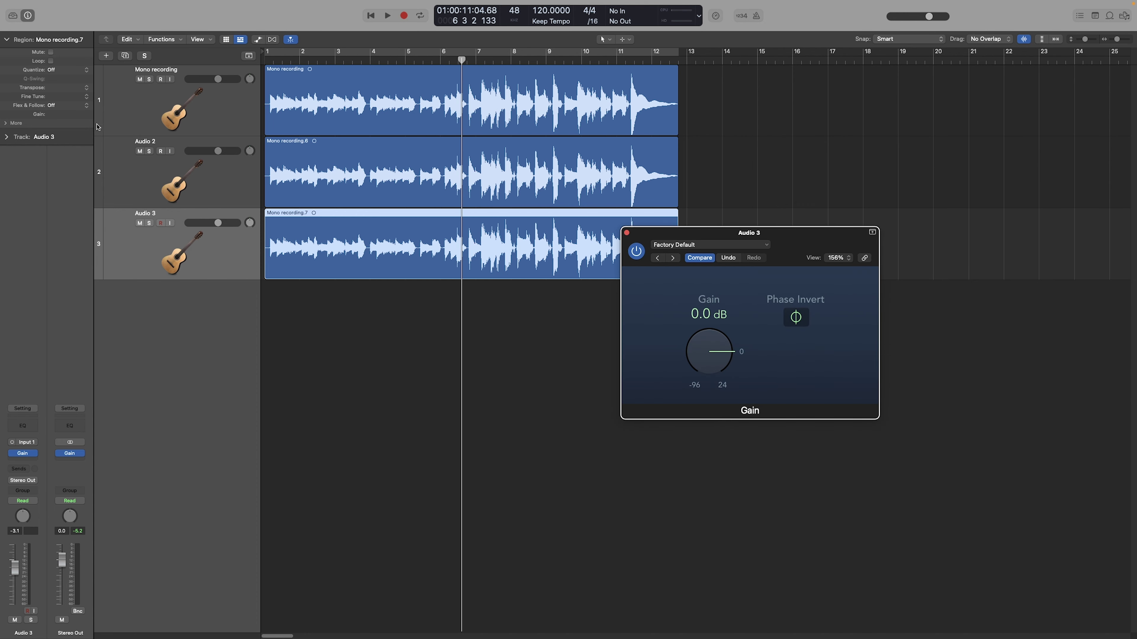
Mute the Mono recording track and play the two duplicate tracks together from the beginning
click(139, 79)
key(Return)
key(space)
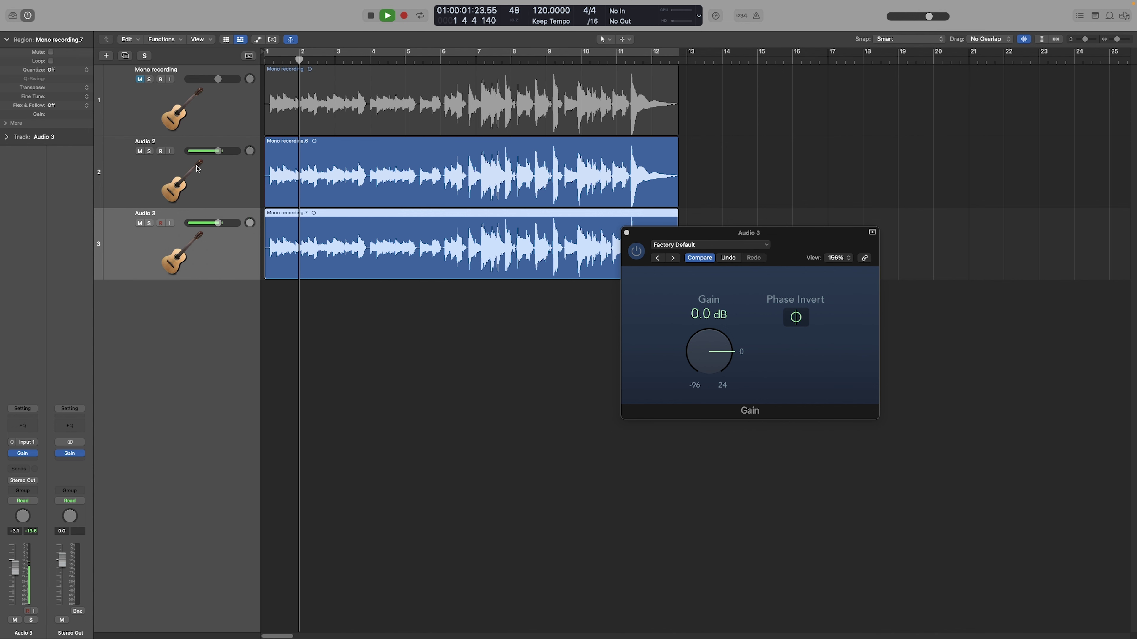
key(space)
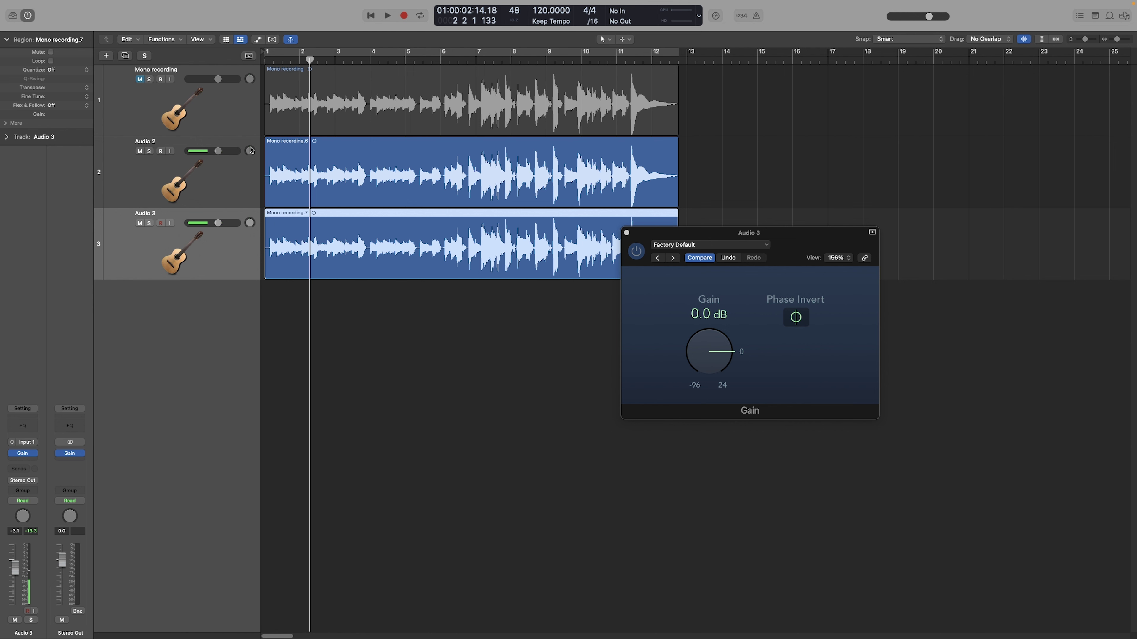
Pan Audio 2 left to -64 and Audio 3 right to +63, and continue playback to hear the result
drag(251, 150, 251, 139)
drag(250, 222, 250, 211)
key(space)
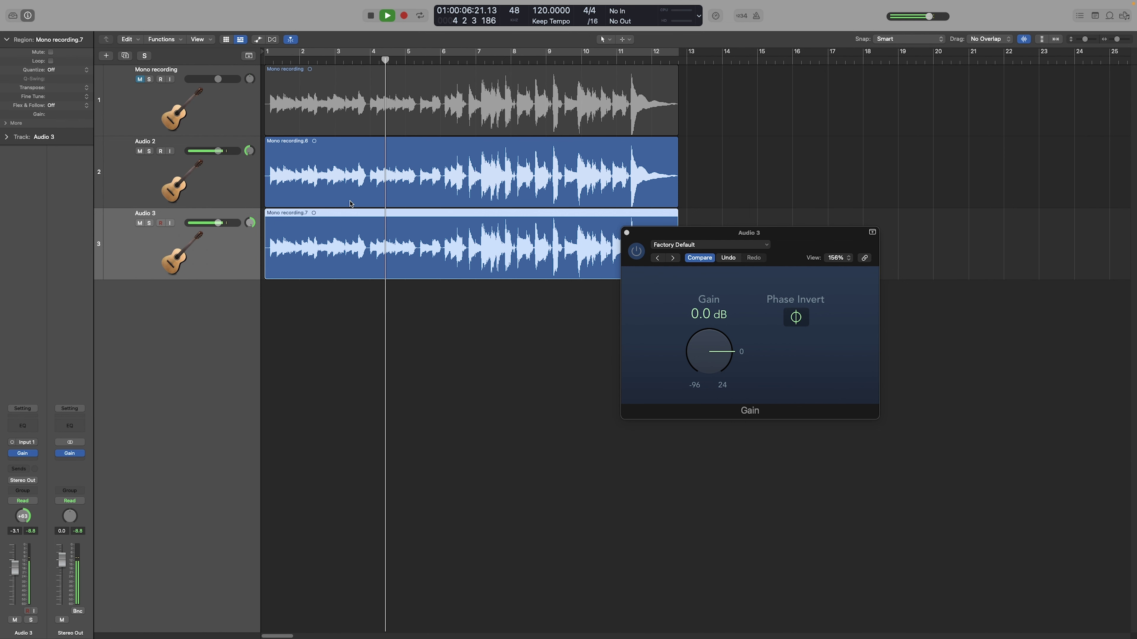
key(space)
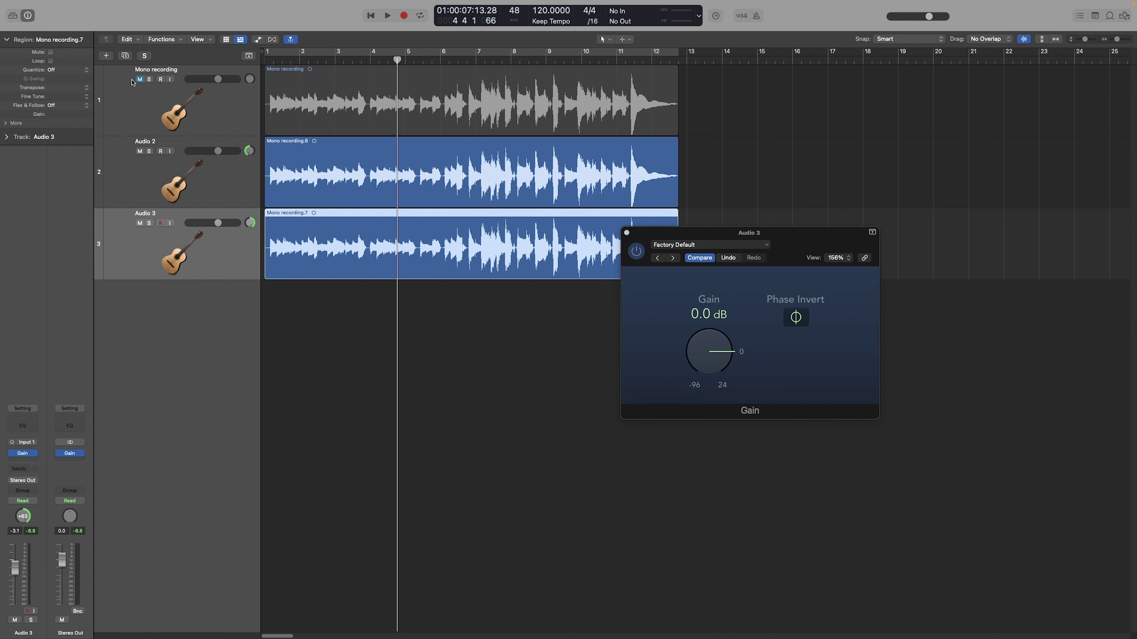
Unmute the Mono recording track and play all three tracks from the beginning
key(super+a)
key(Return)
key(space)
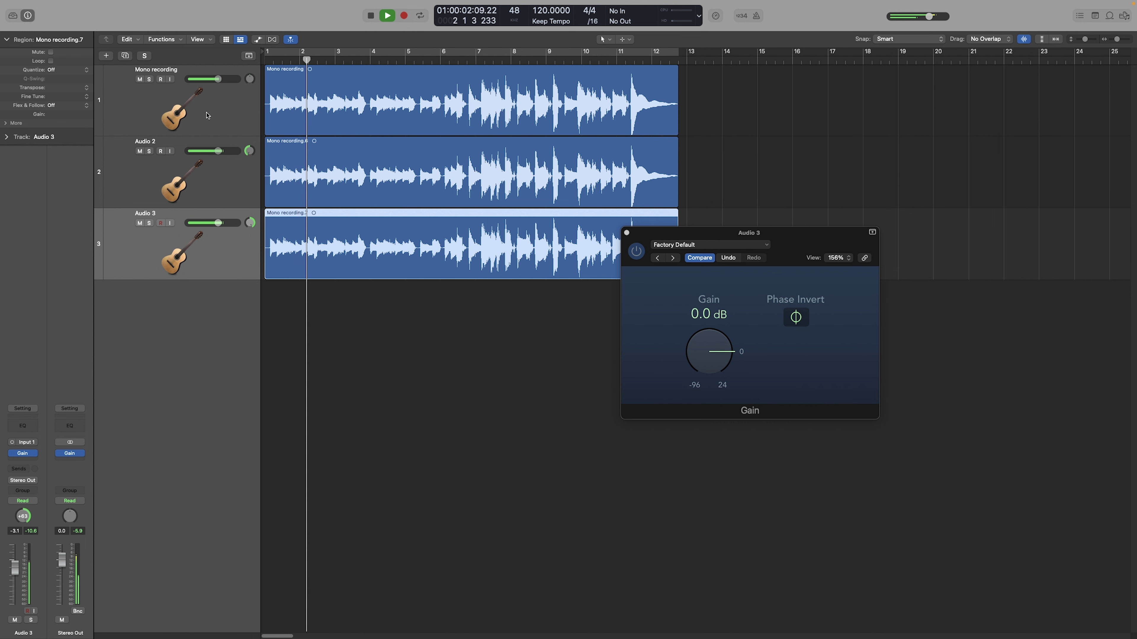
key(space)
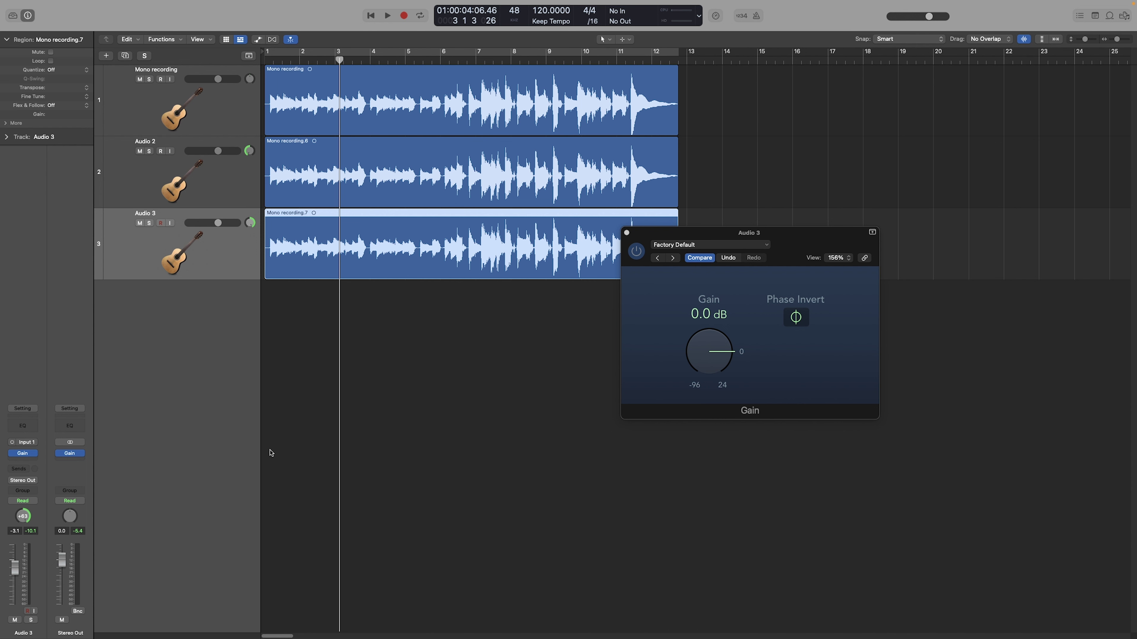
Add a mono Sample Delay plug-in to Audio 3 with the unit in ms and the delay at 13 ms
click(27, 462)
mouse_move(42, 494)
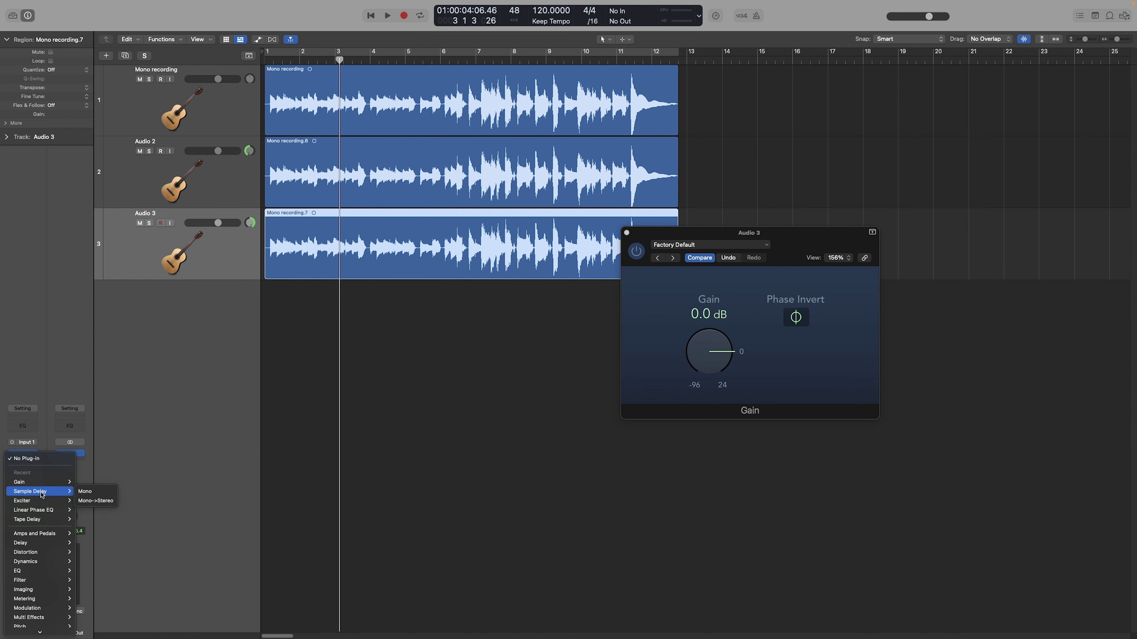
click(42, 494)
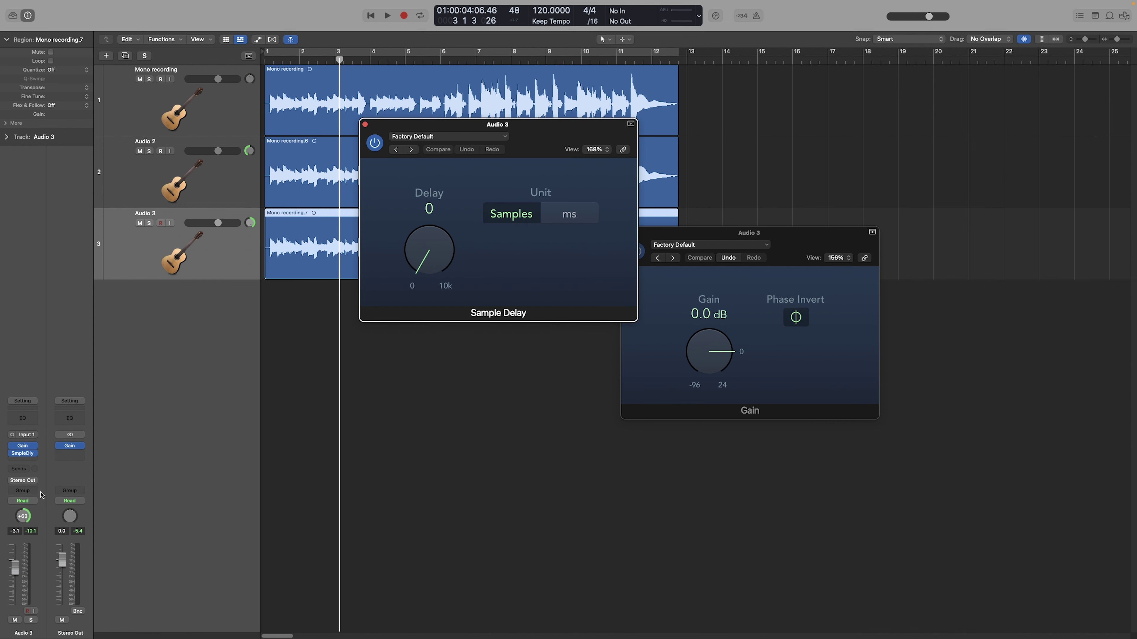
click(567, 214)
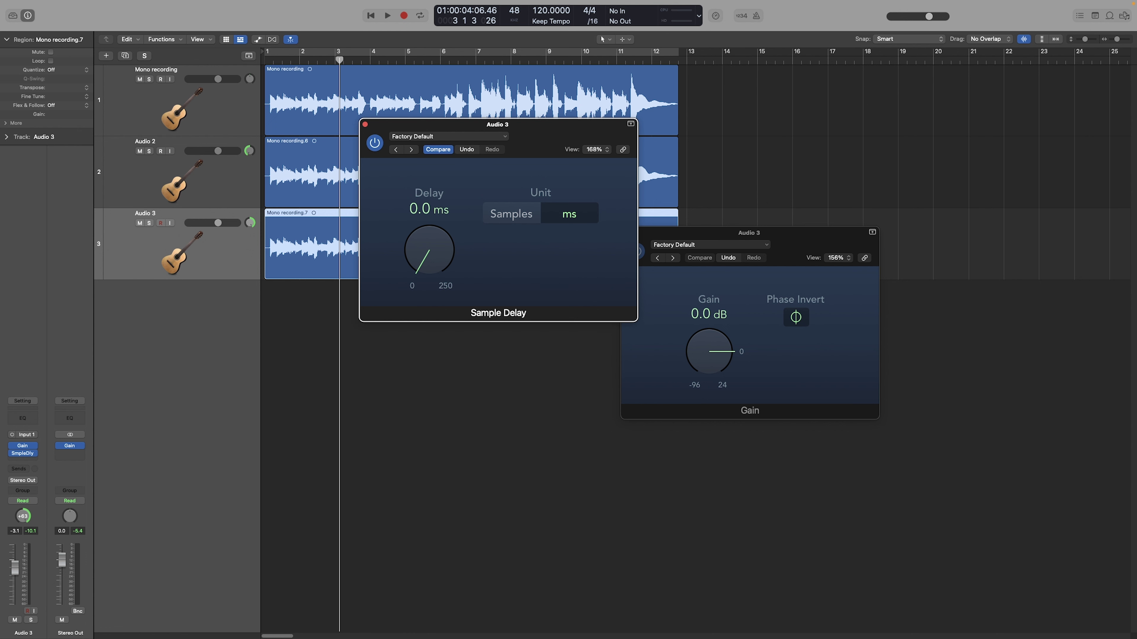
double_click(421, 209)
text(13)
key(Return)
Play from the beginning while bypassing and re-enabling the Sample Delay to compare the sound
key(Return)
key(space)
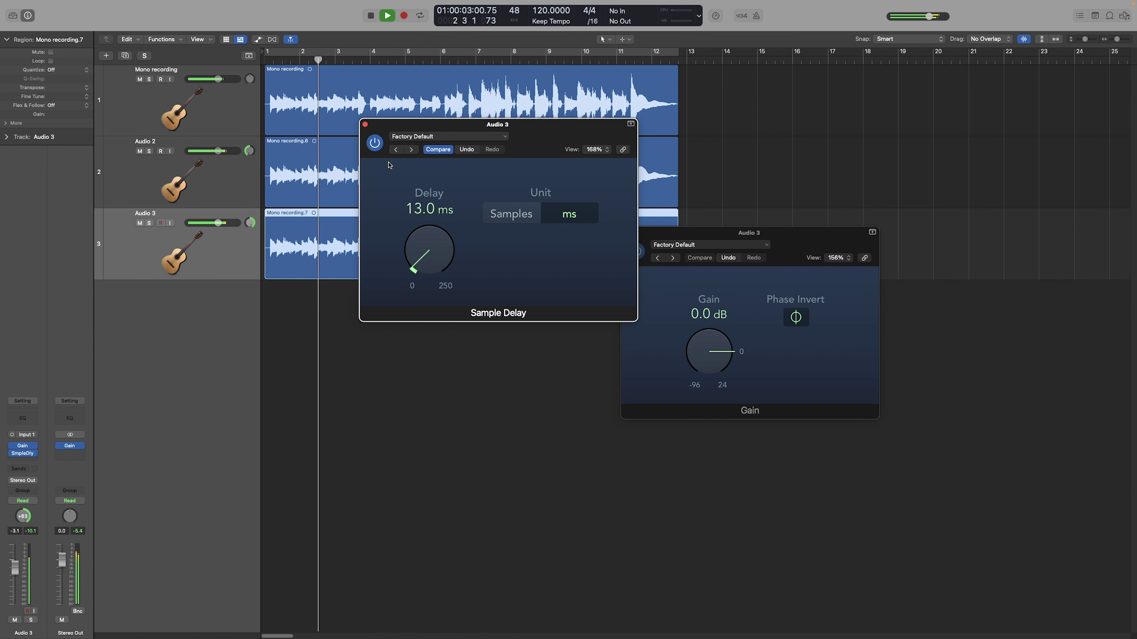
click(376, 146)
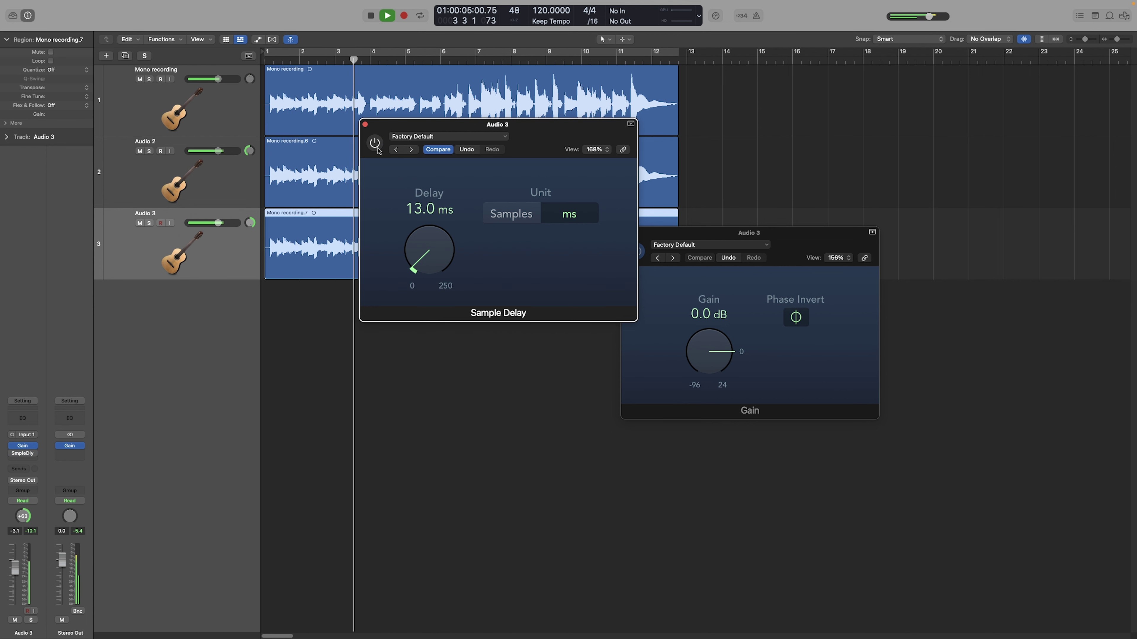
click(375, 143)
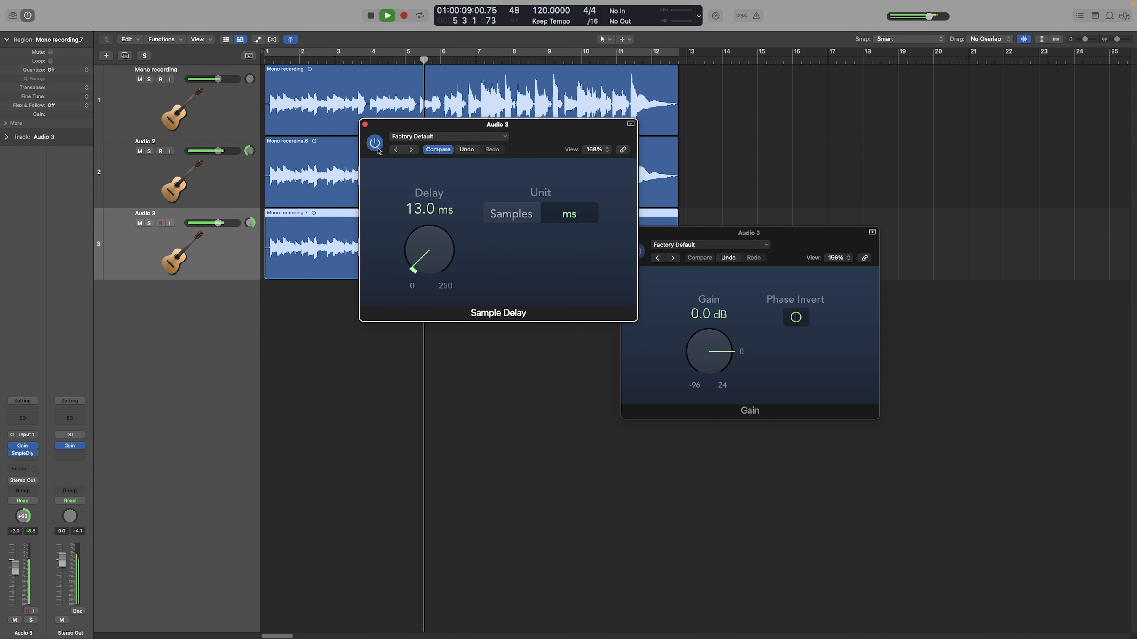
key(space)
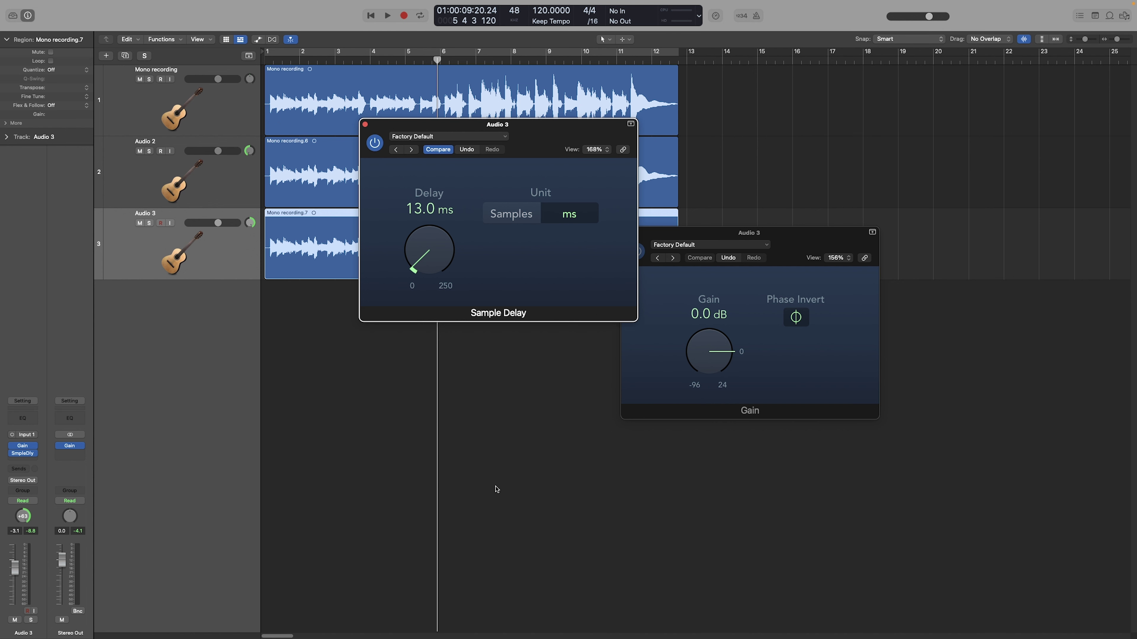
Pull the volumes of Audio 2 and Audio 3 fully down together, then raise them to -2.2 dB during playback from the beginning
click(209, 183)
shift+click(211, 250)
drag(218, 222, 127, 234)
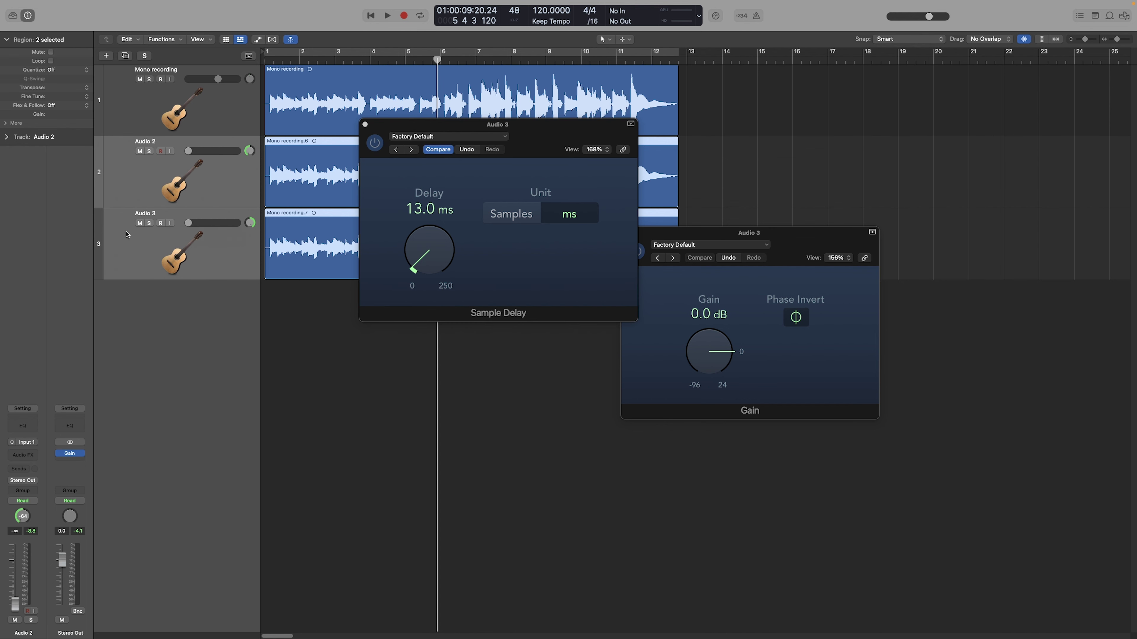
key(Return)
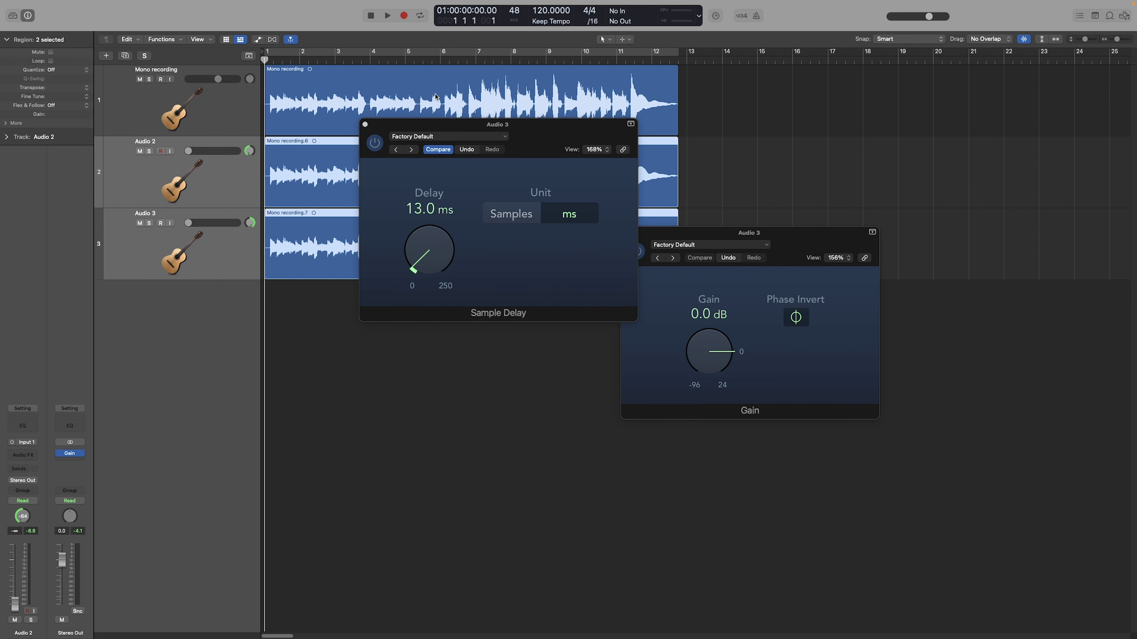
click(365, 124)
key(space)
drag(189, 151, 219, 151)
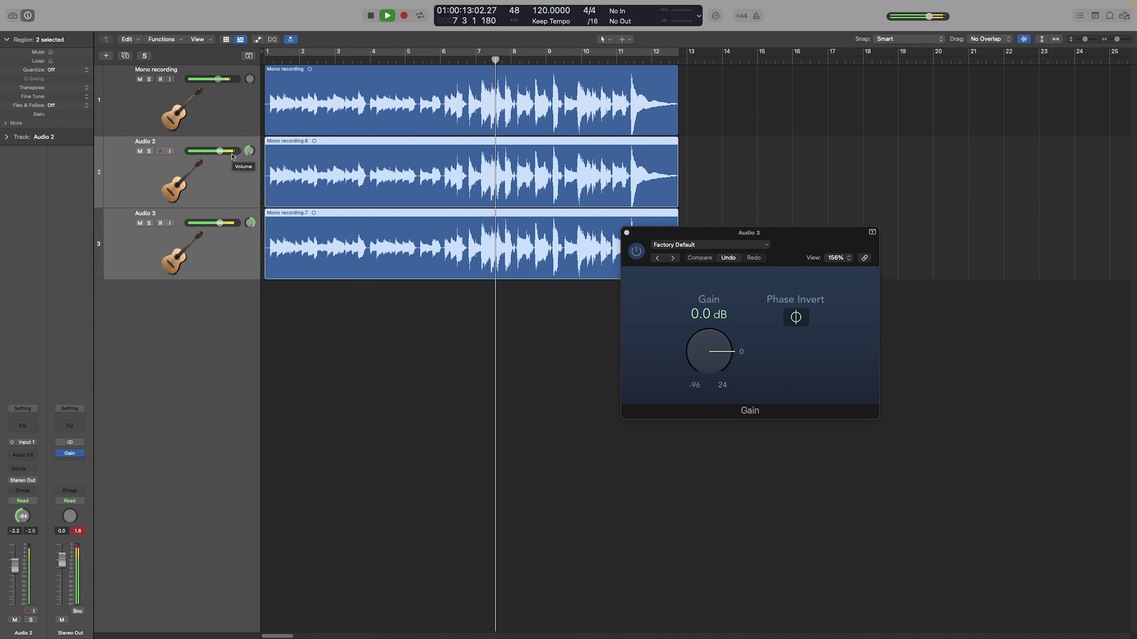
key(space)
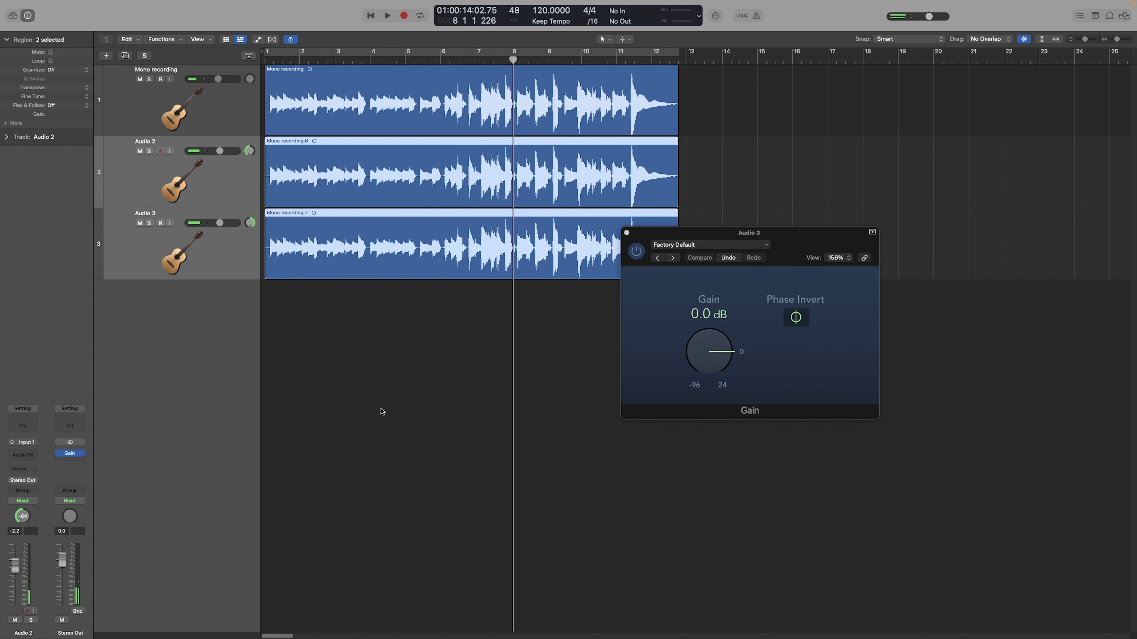
Open the Stereo Out Gain plug-in and toggle its Mono option repeatedly during playback from the beginning, leaving it on
key(Return)
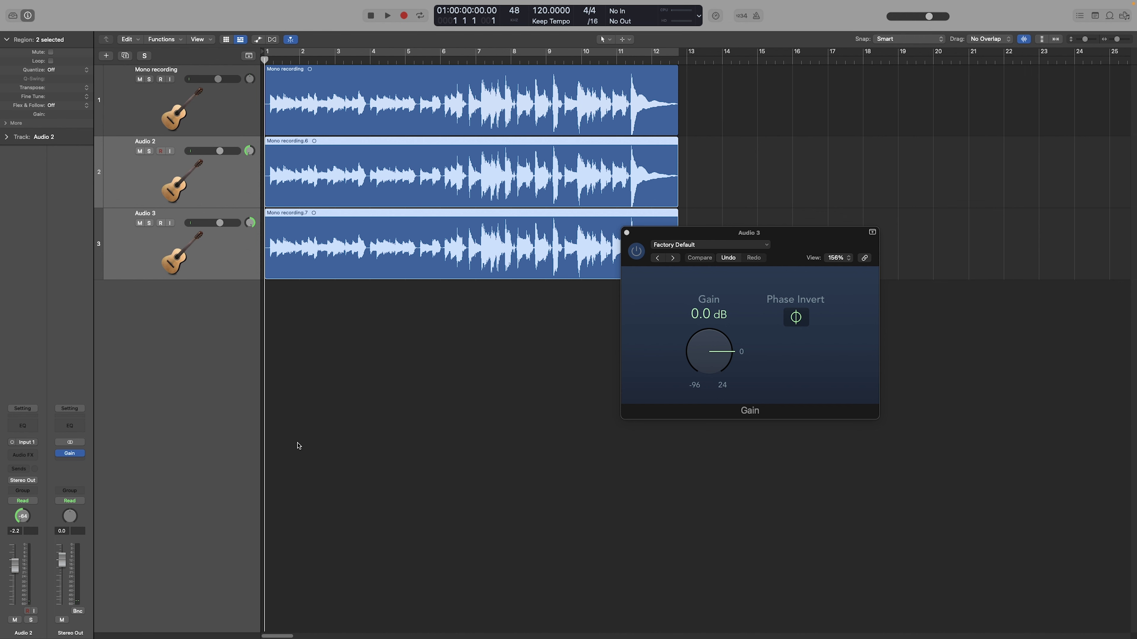
click(72, 455)
click(69, 454)
click(69, 454)
key(space)
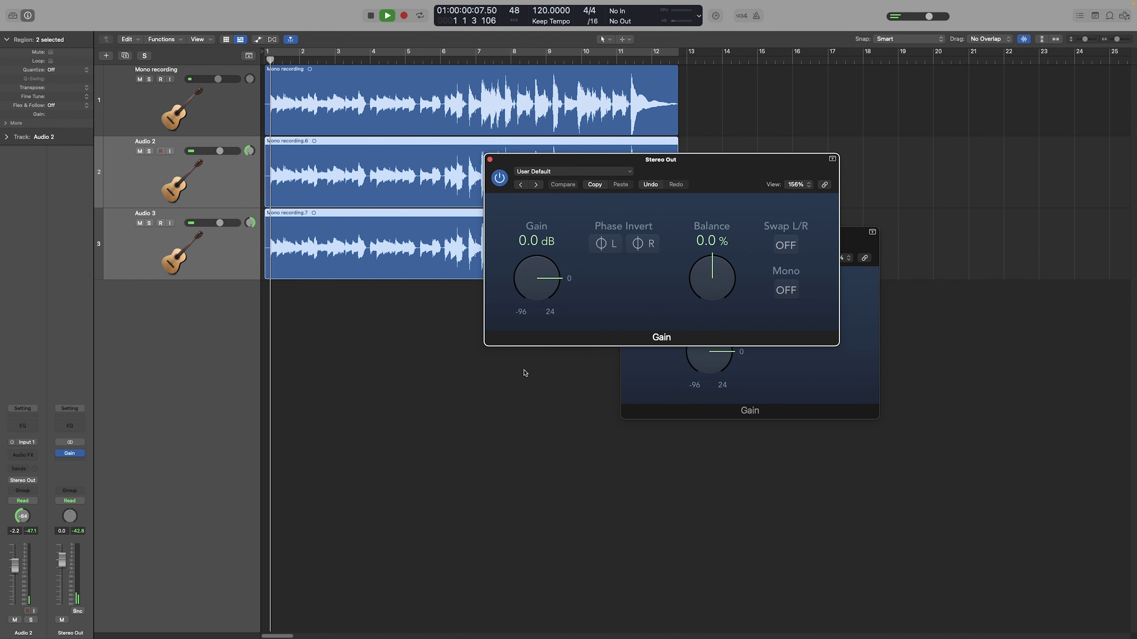
click(787, 292)
click(787, 291)
click(787, 291)
click(788, 291)
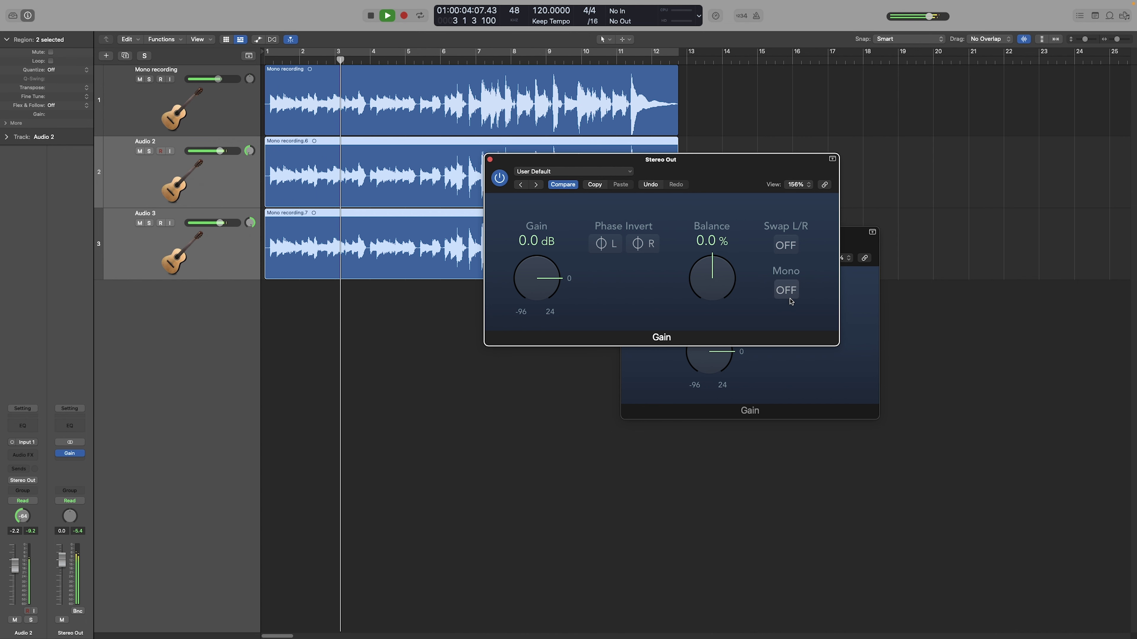
click(787, 291)
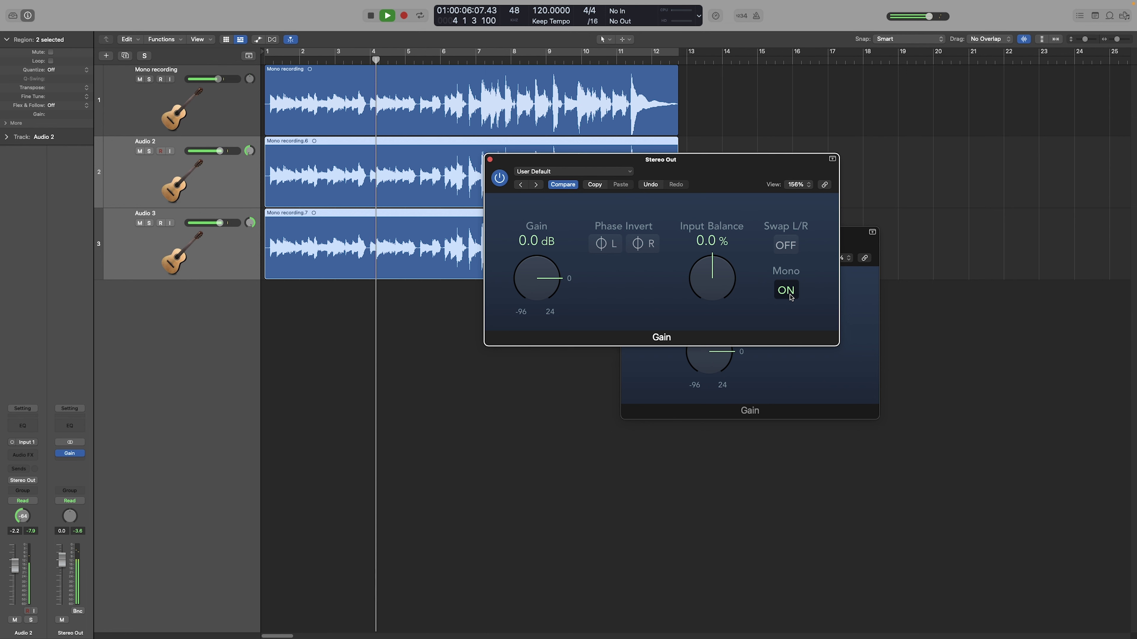
click(790, 297)
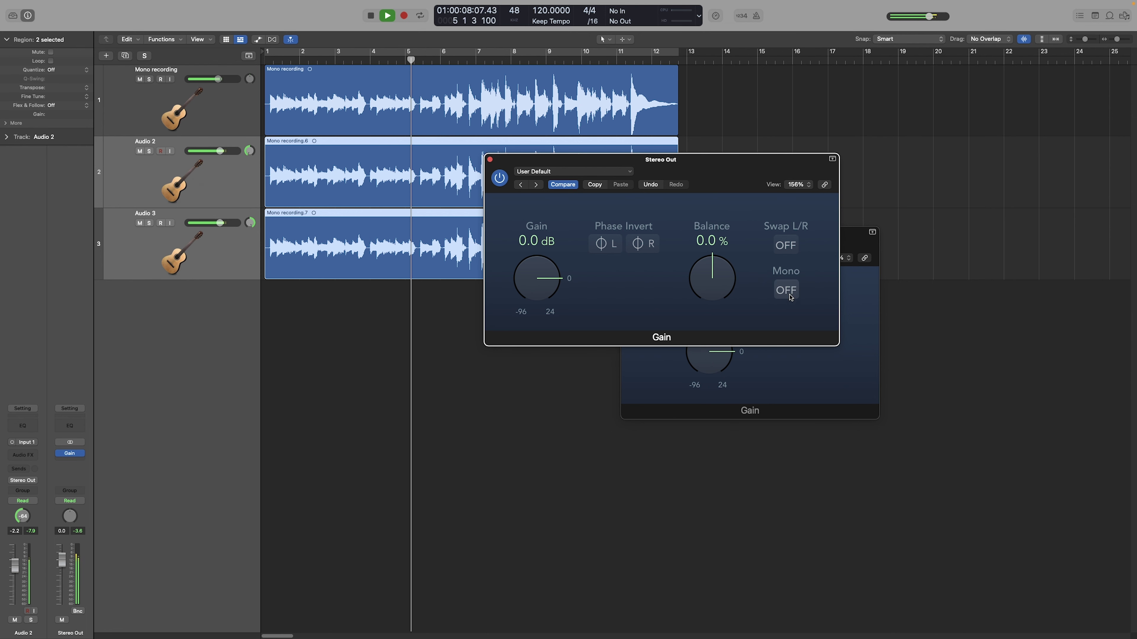
click(791, 297)
key(space)
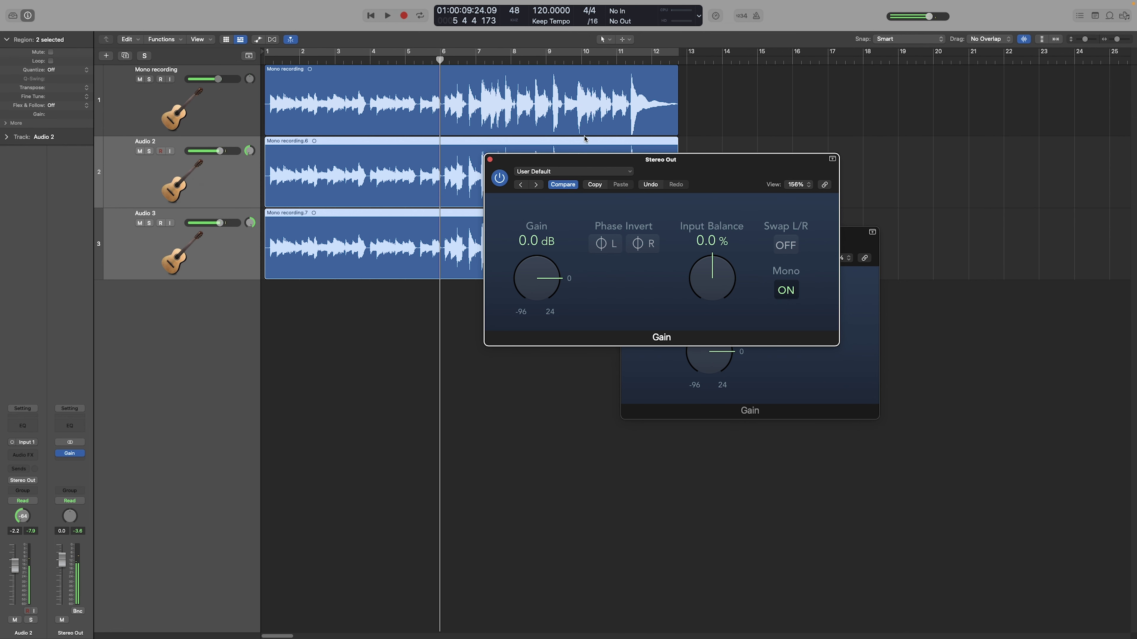
Close the Stereo Out and Audio 3 Gain plug-in windows
click(424, 134)
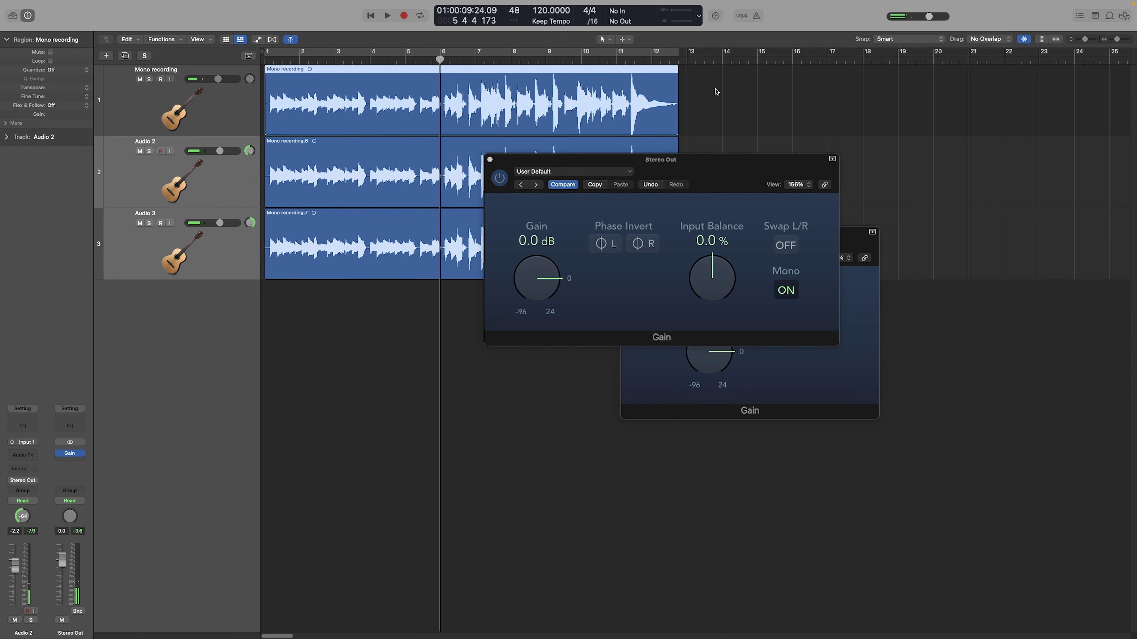
click(490, 160)
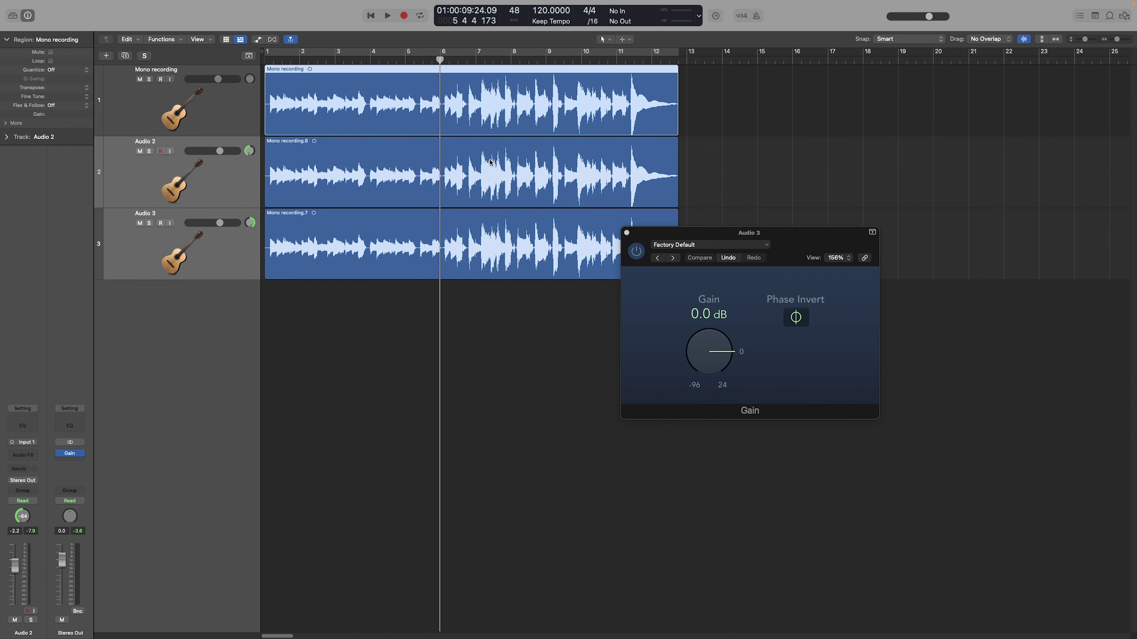
click(626, 232)
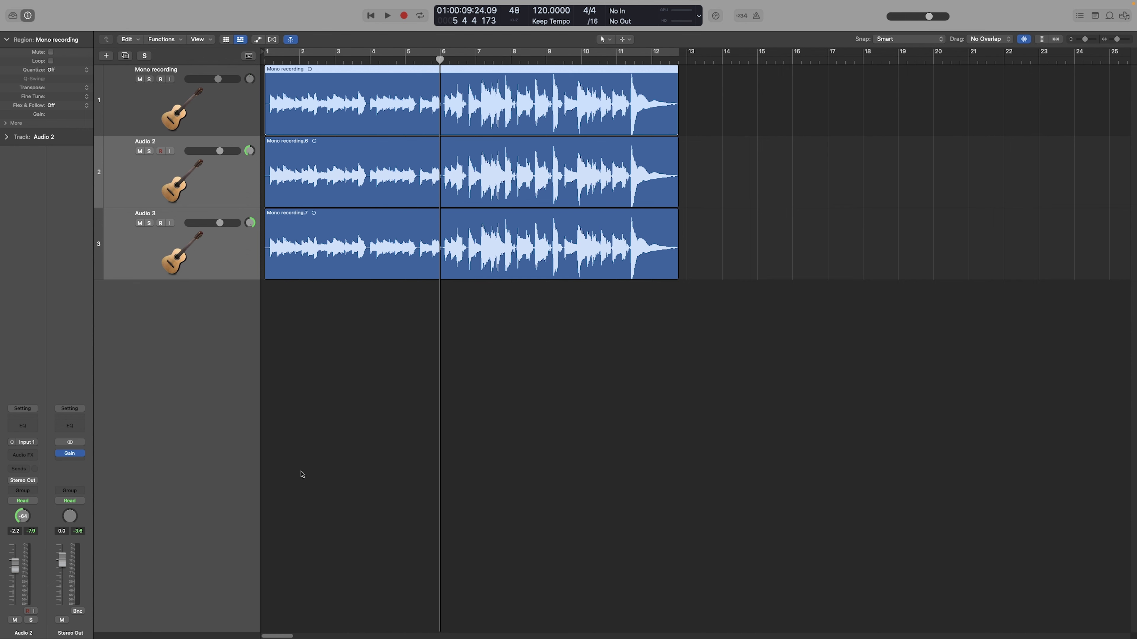
Delete the Audio 2 and Audio 3 tracks together with their regions
click(201, 216)
shift+click(202, 201)
right_click(223, 184)
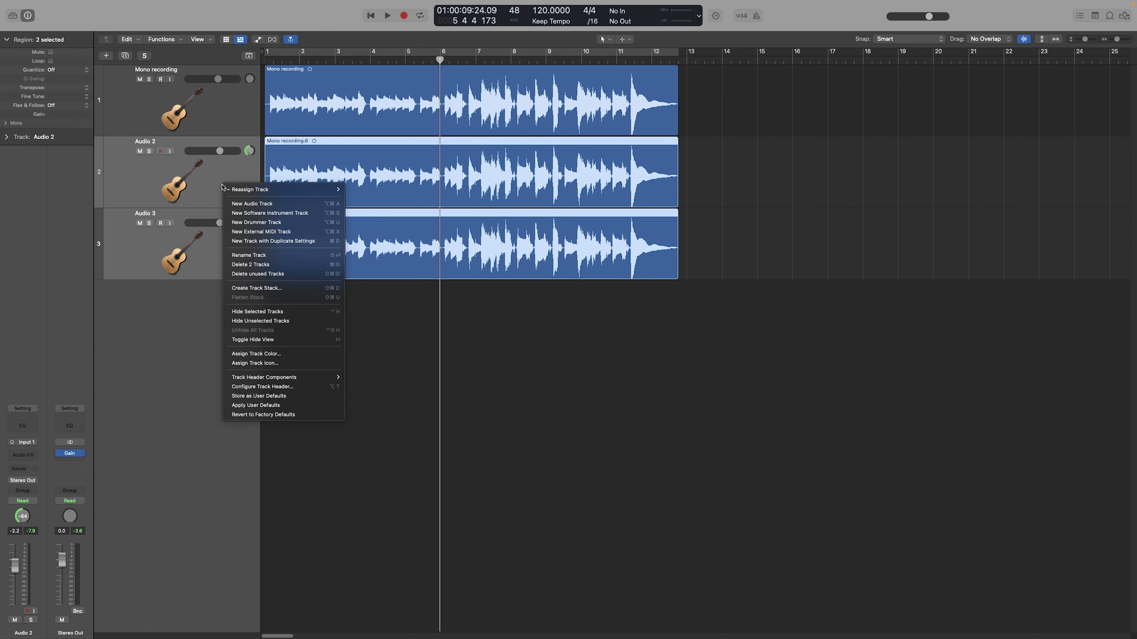
click(278, 267)
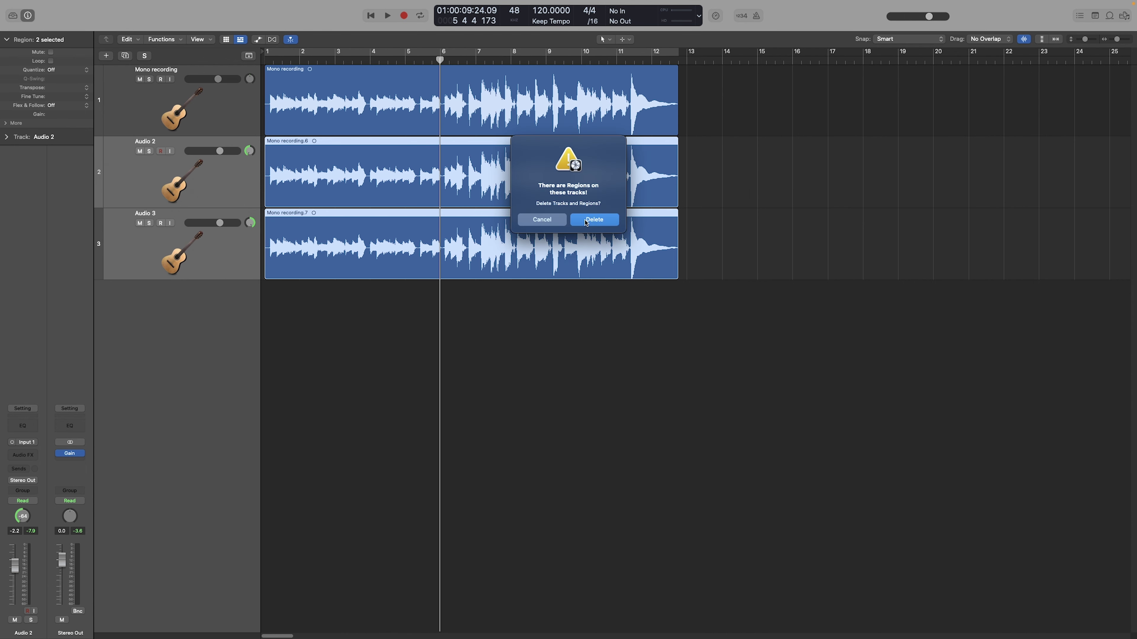
click(595, 220)
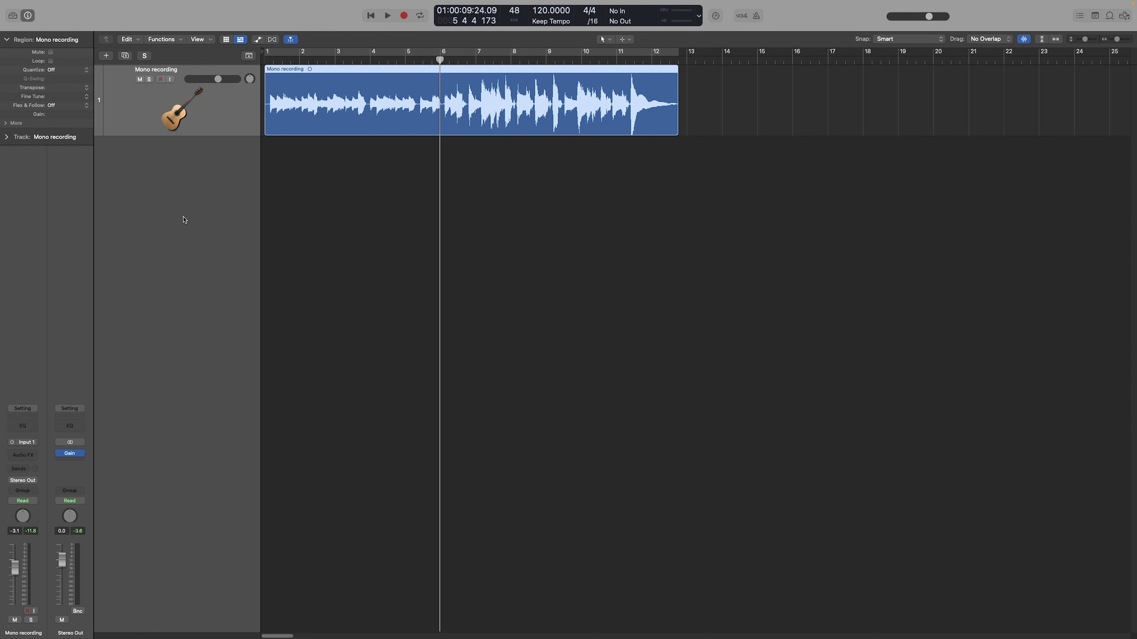
Insert the Plugin Alliance bx_stereomaker Audio Unit on the Mono recording track
click(22, 455)
mouse_move(49, 630)
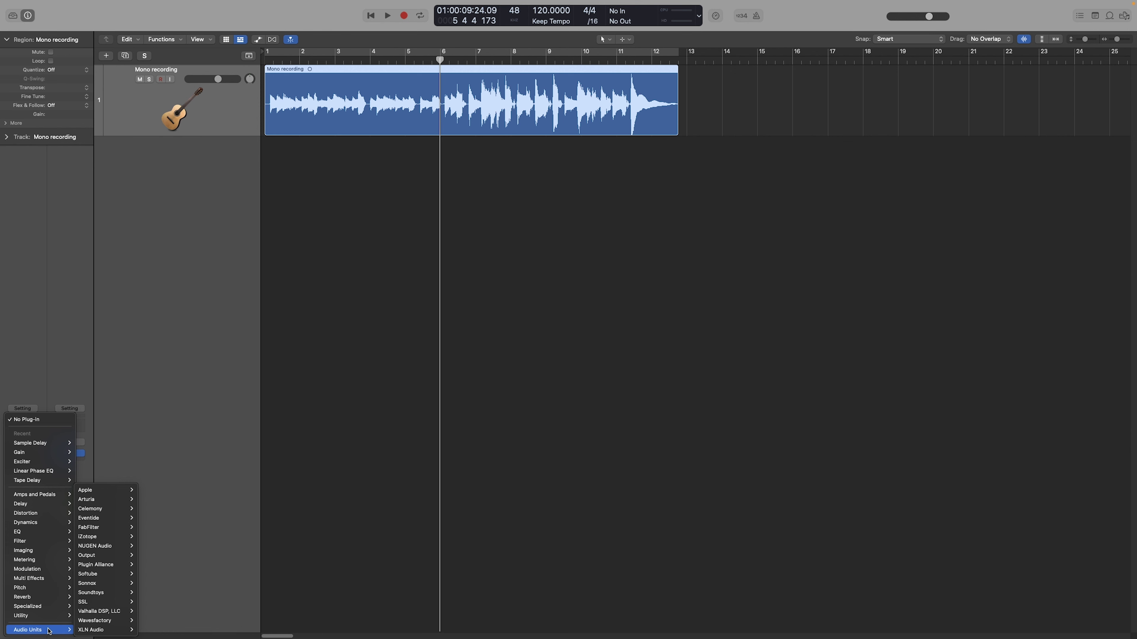
mouse_move(116, 567)
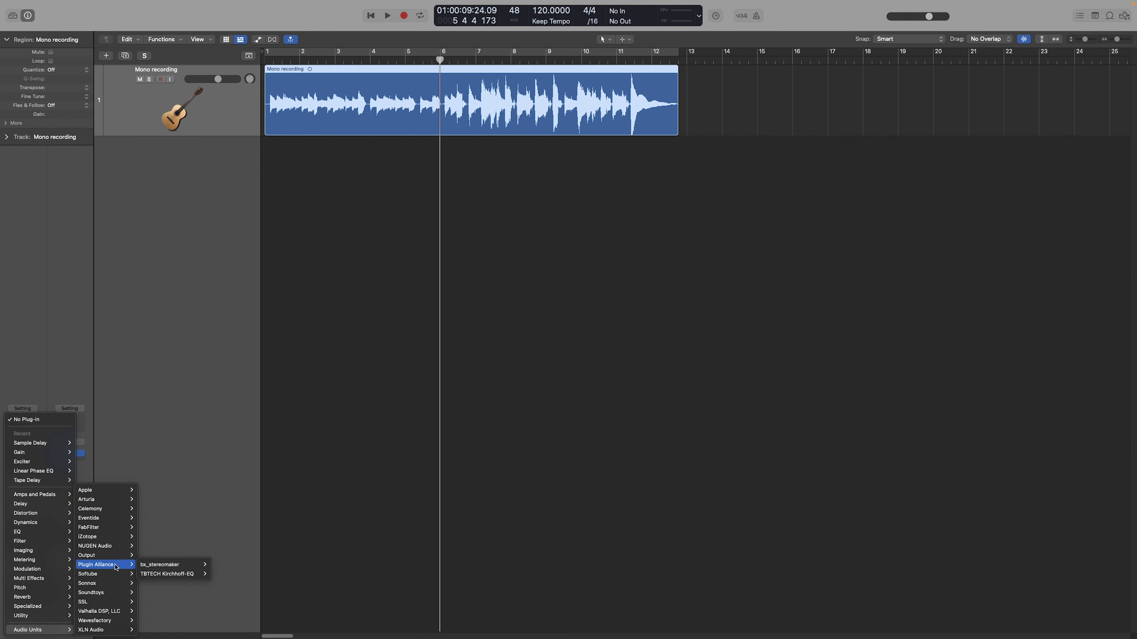
mouse_move(157, 565)
click(230, 564)
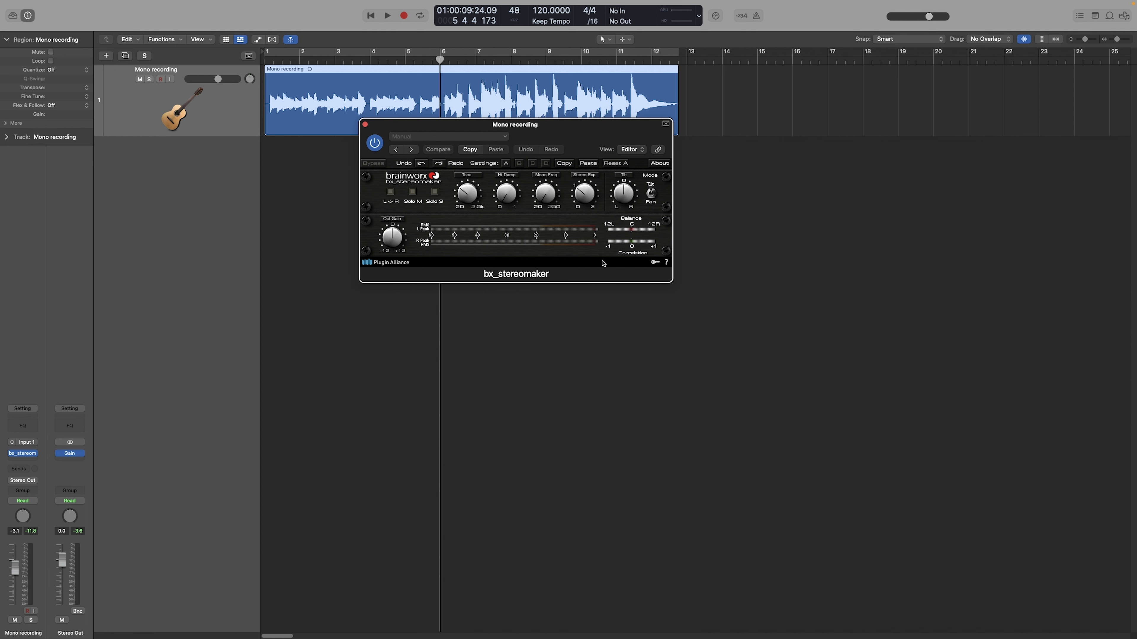
Switch off the Stereo-Exp control in bx_stereomaker and start playback from the beginning
click(582, 181)
key(Return)
key(space)
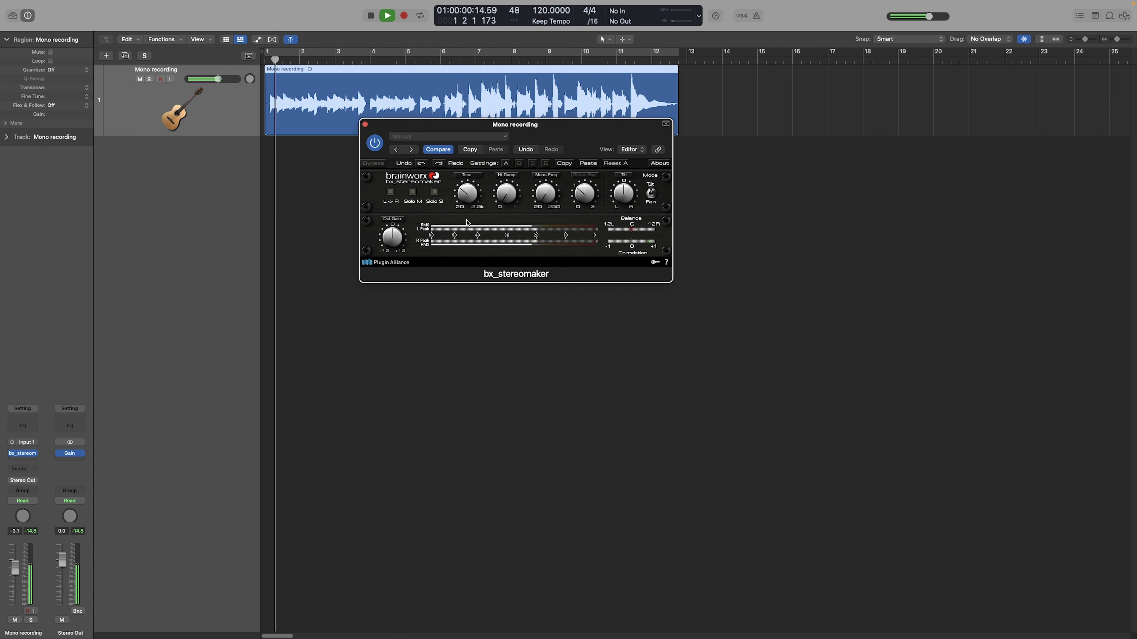